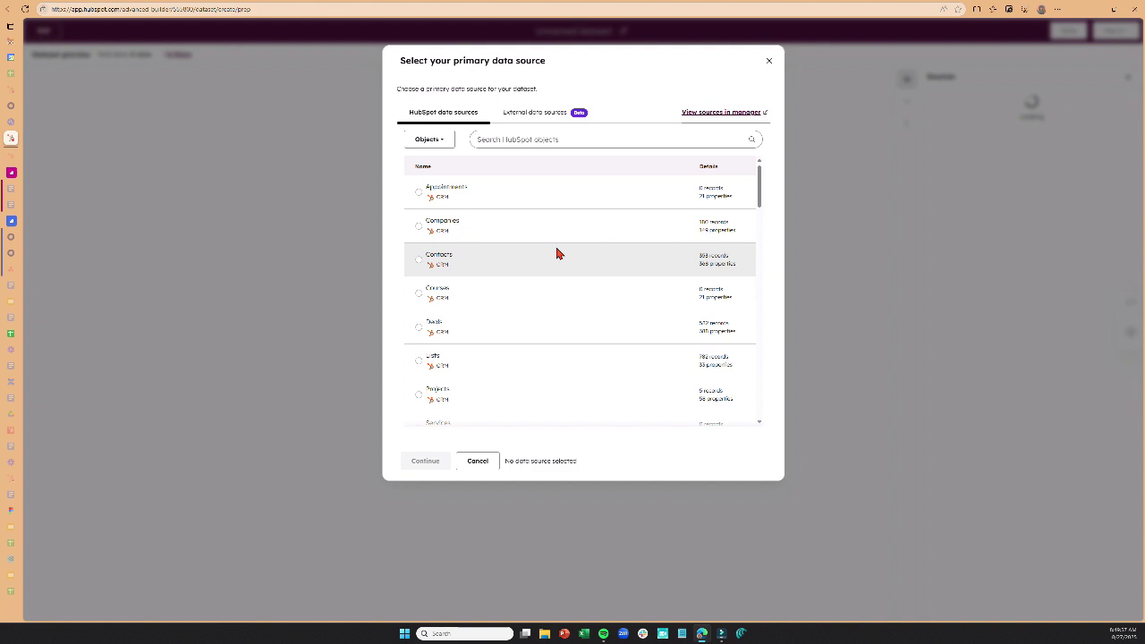
Pick Contacts under HubSpot data sources as the primary source for the new dataset.
click(437, 263)
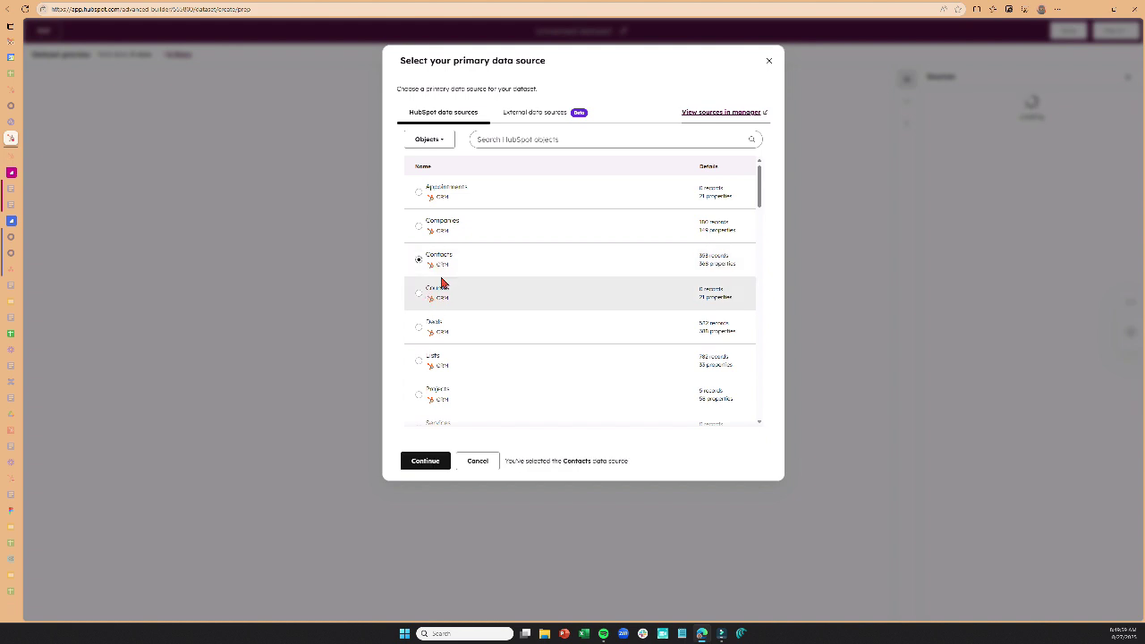
click(427, 470)
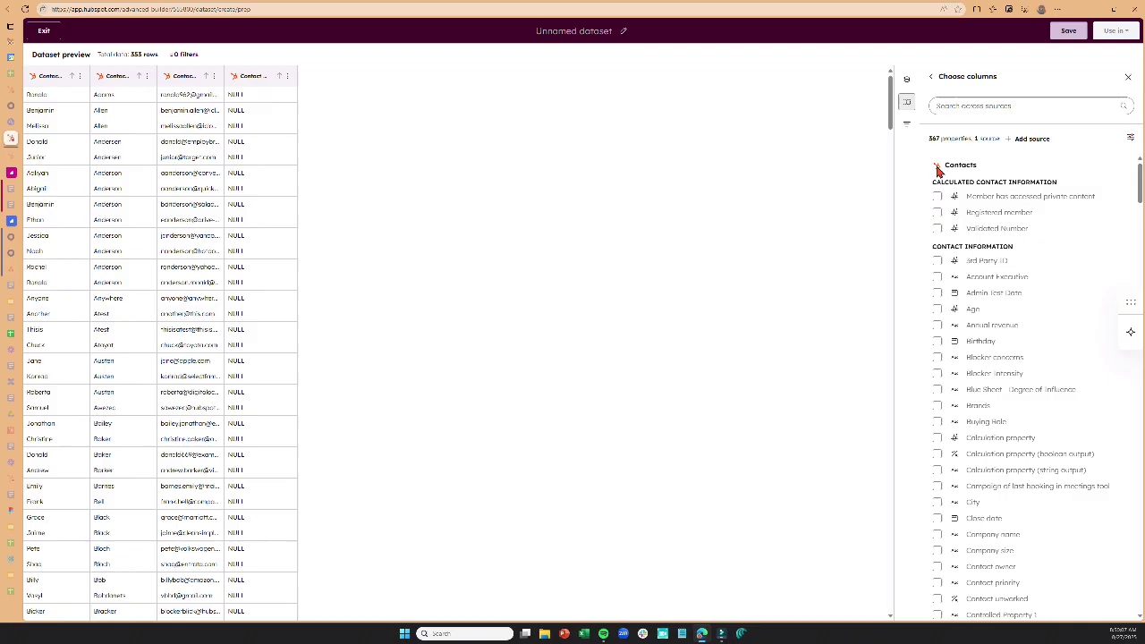
Open the Add external data source panel from Add source's External data sources list.
click(1030, 140)
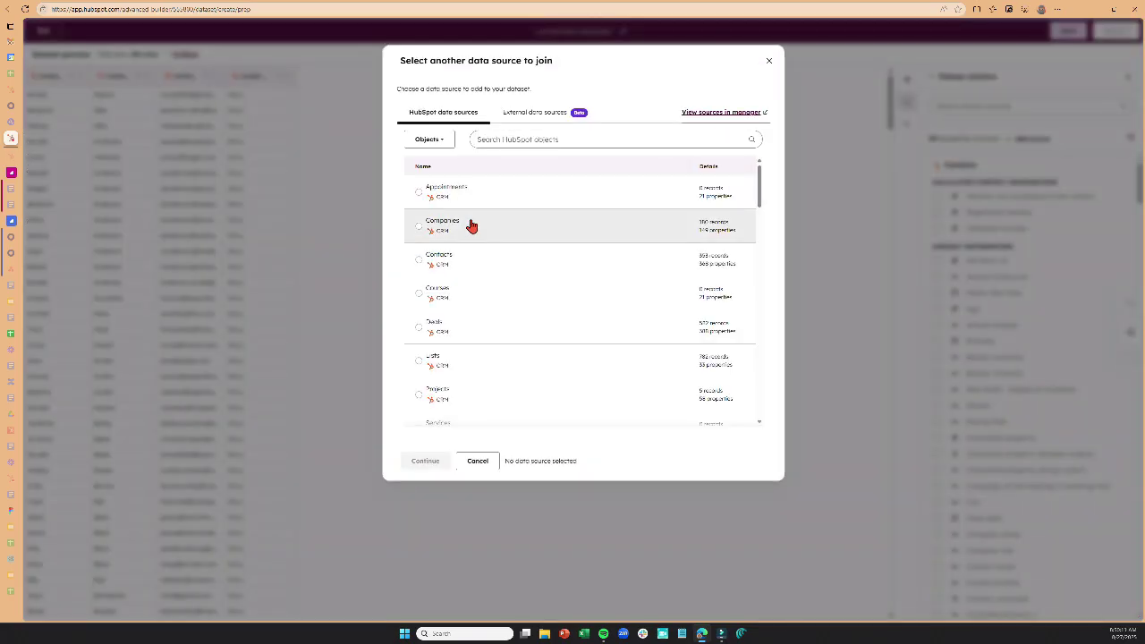
click(534, 117)
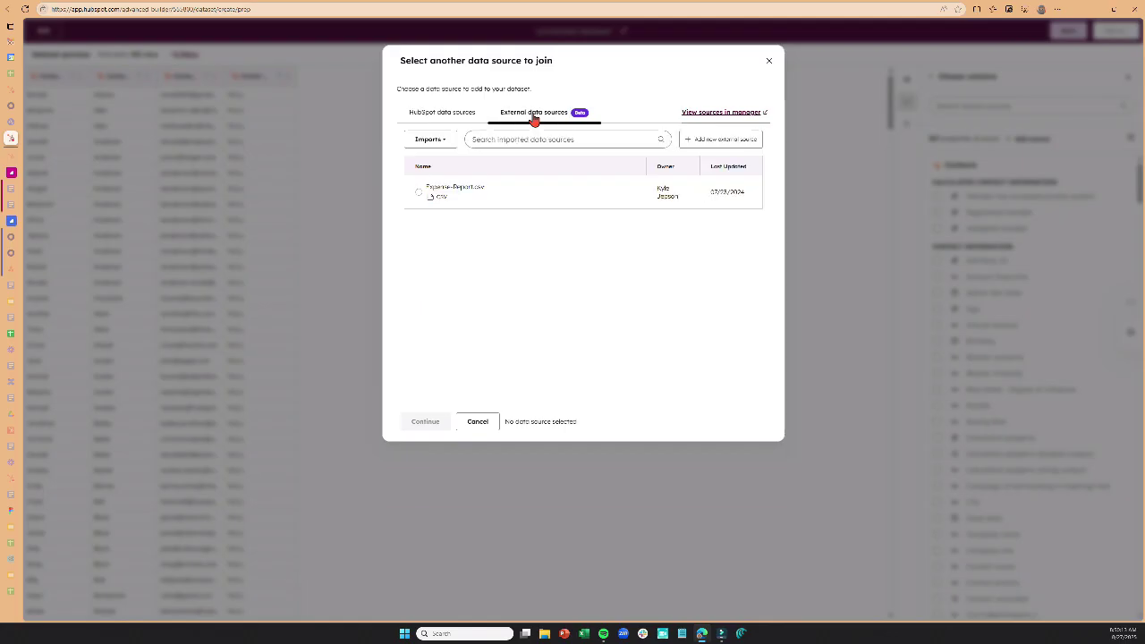
click(722, 143)
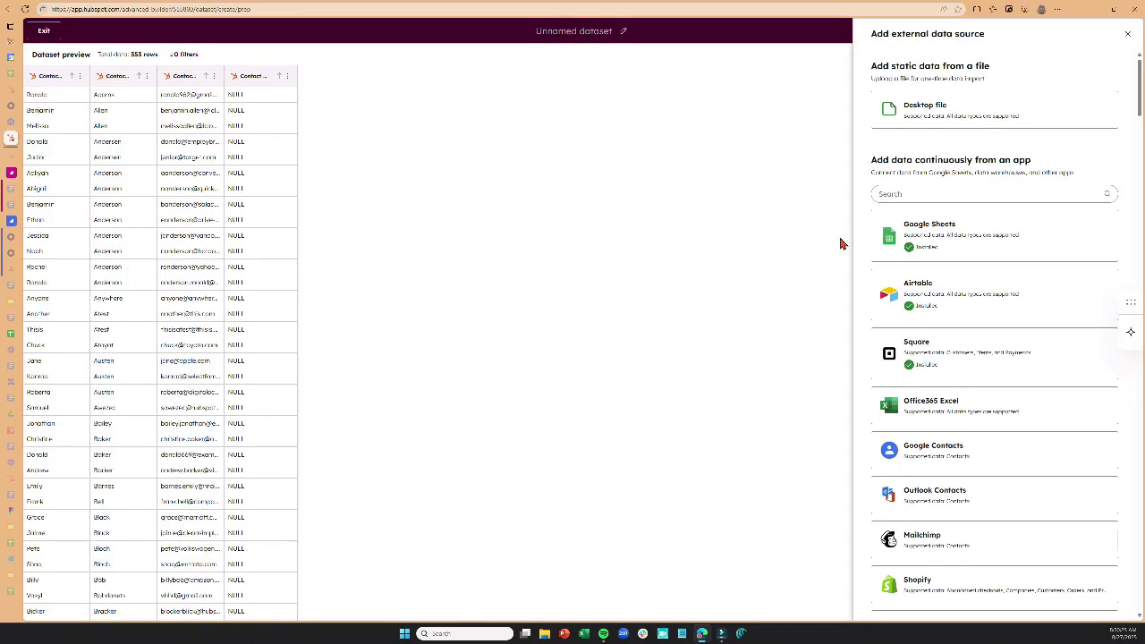
scroll(963, 429, down, 10)
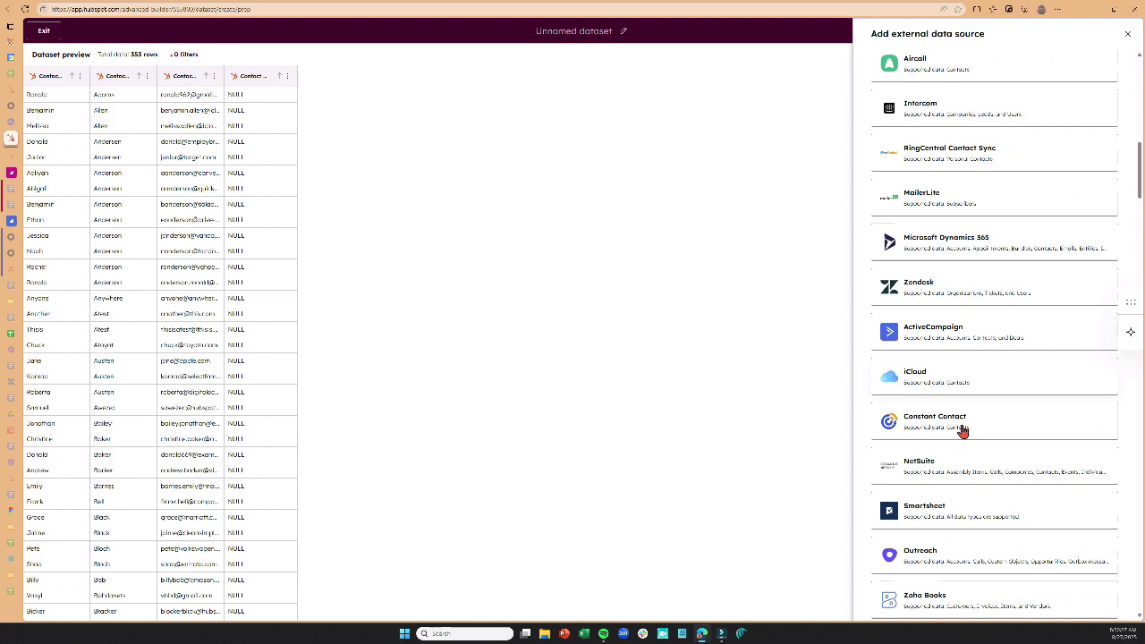
scroll(963, 431, down, 20)
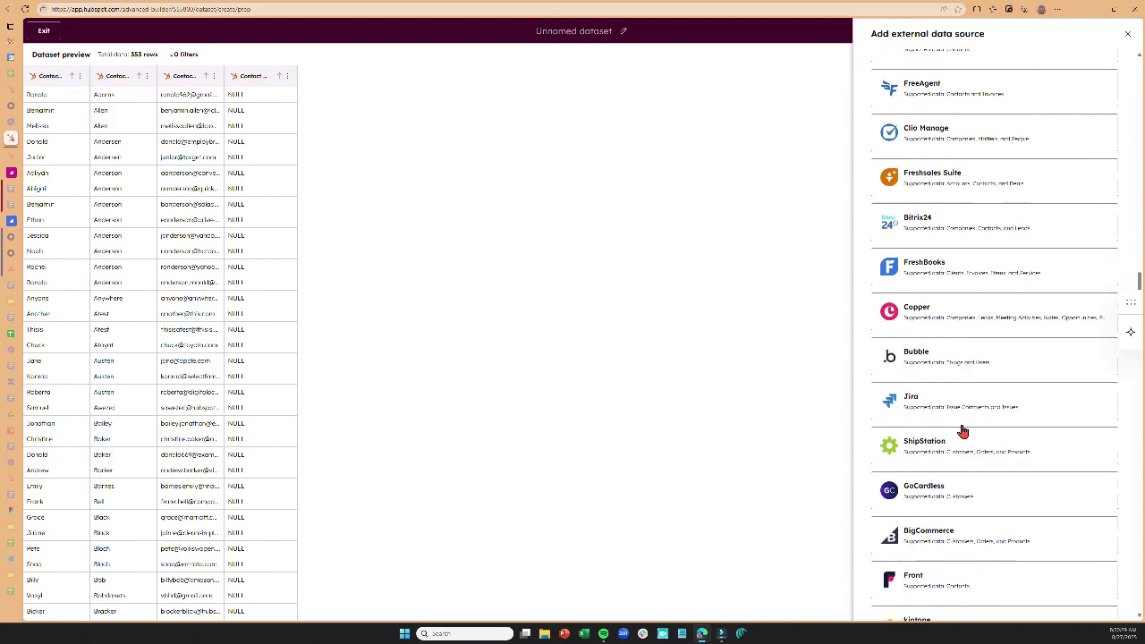
scroll(963, 431, down, 5)
scroll(892, 429, up, 20)
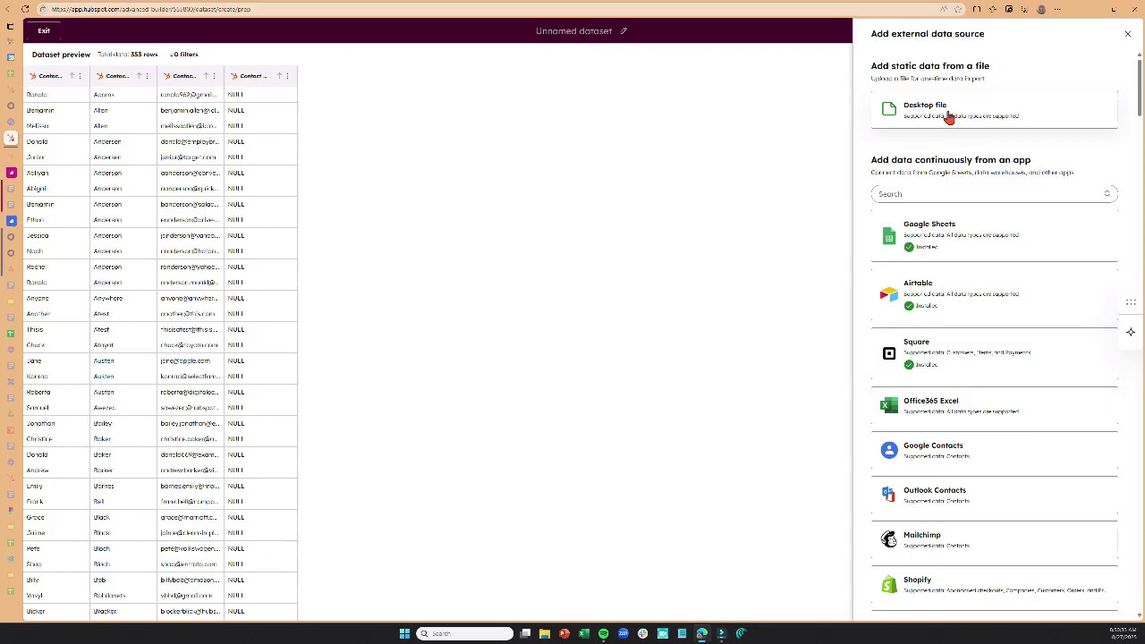
Choose Google Sheets with the connected Google account and browse Google Drive.
click(969, 243)
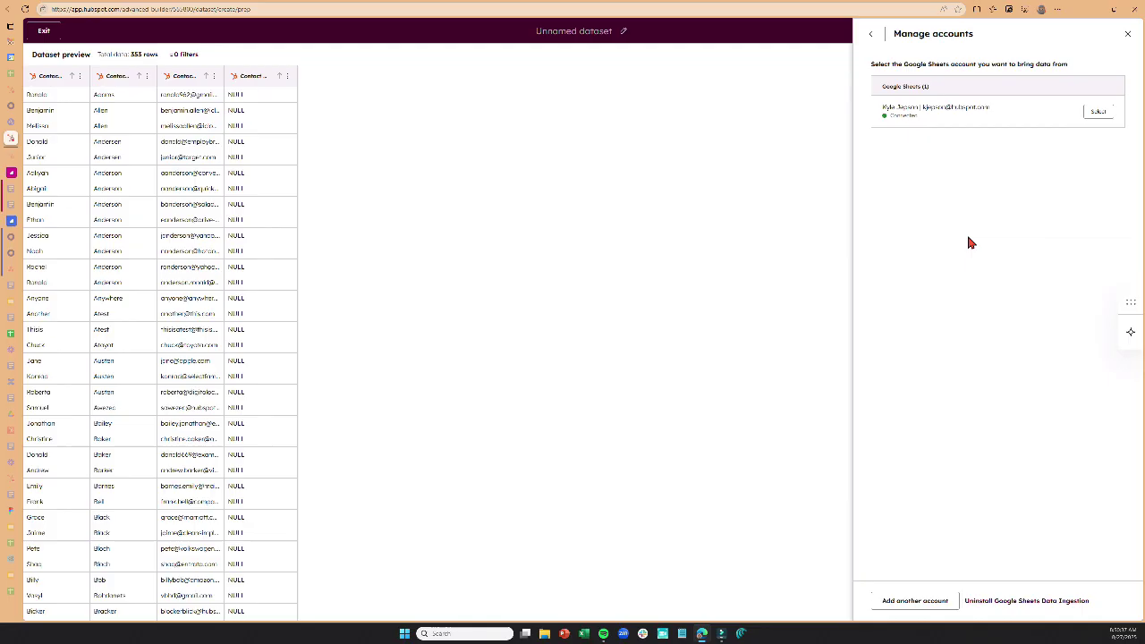
click(1099, 112)
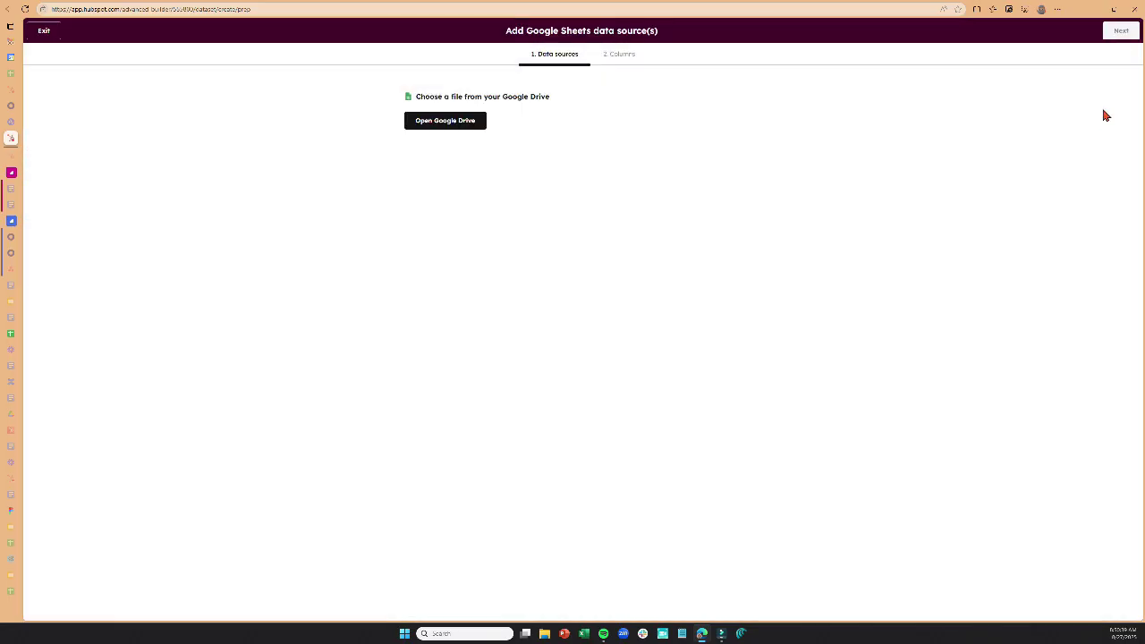
click(443, 133)
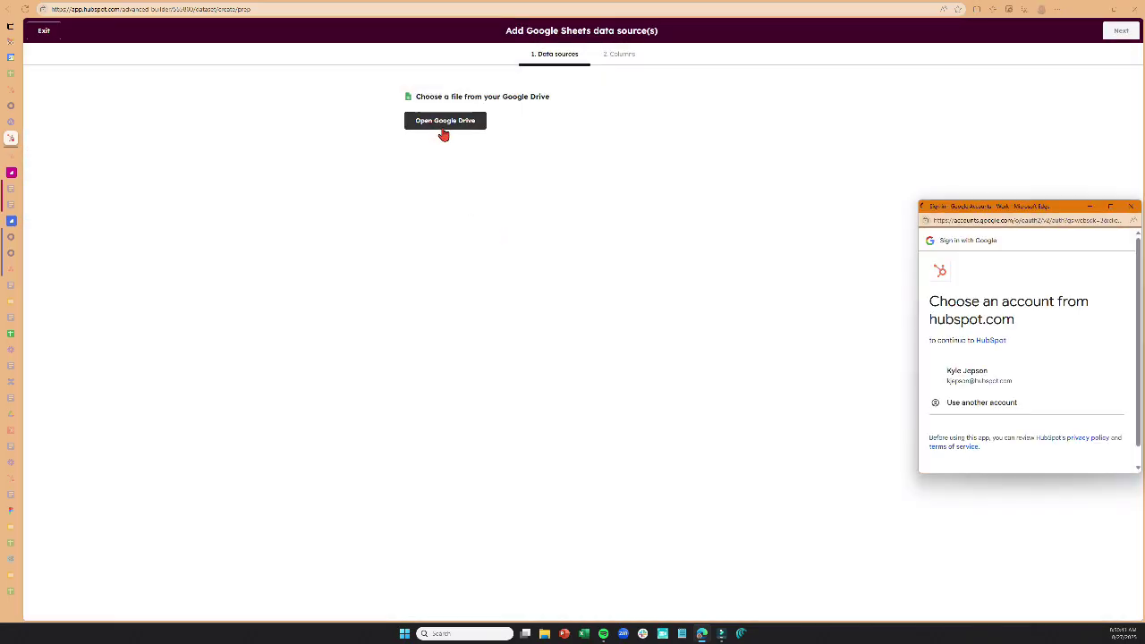
click(967, 379)
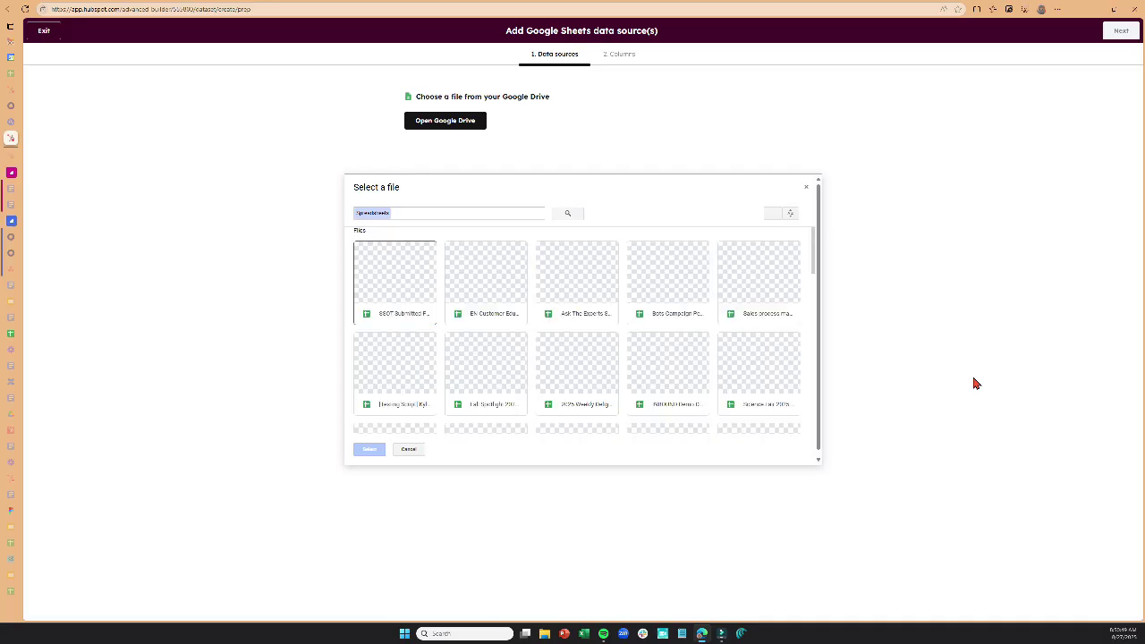
Select the INBOUND Demo Data spreadsheet and keep Sheet1 as the sheet to import.
click(646, 365)
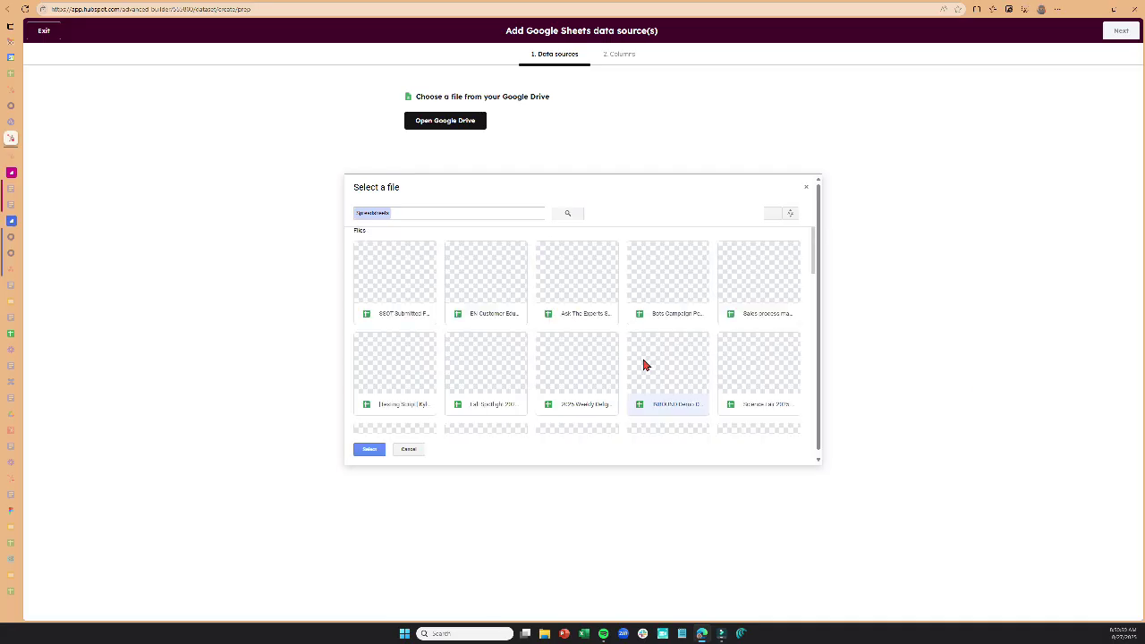
click(370, 450)
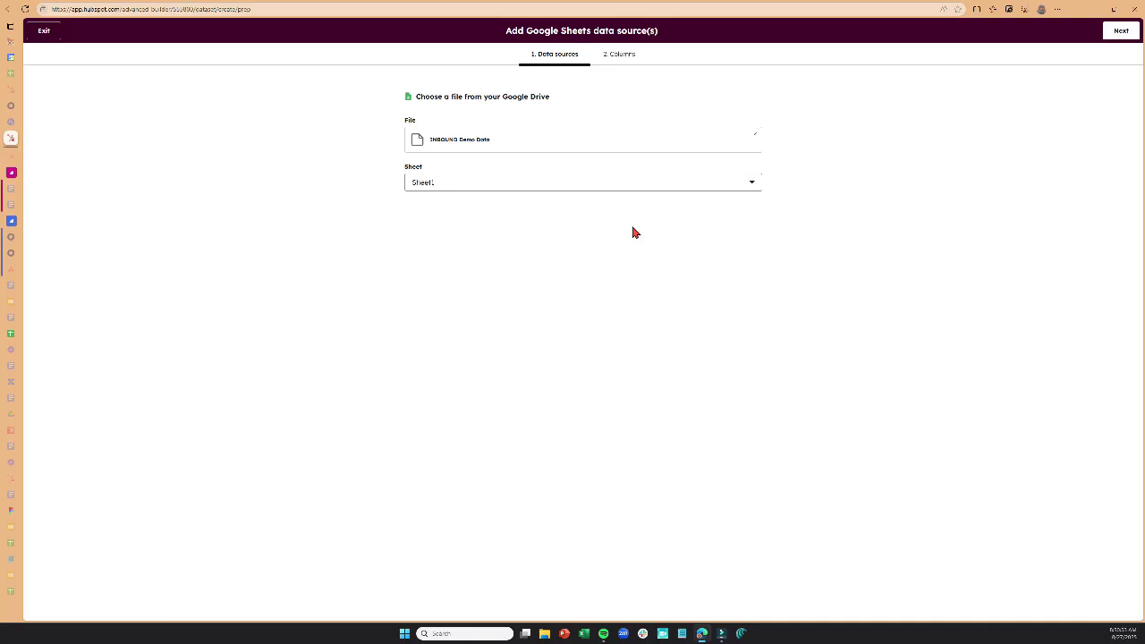
click(745, 192)
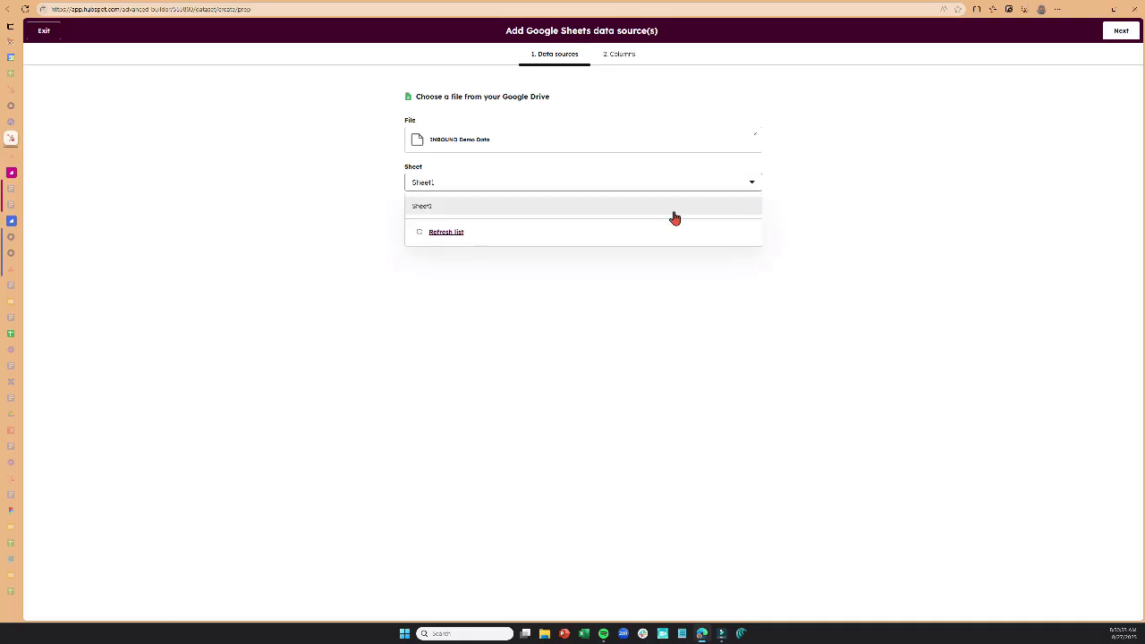
click(813, 198)
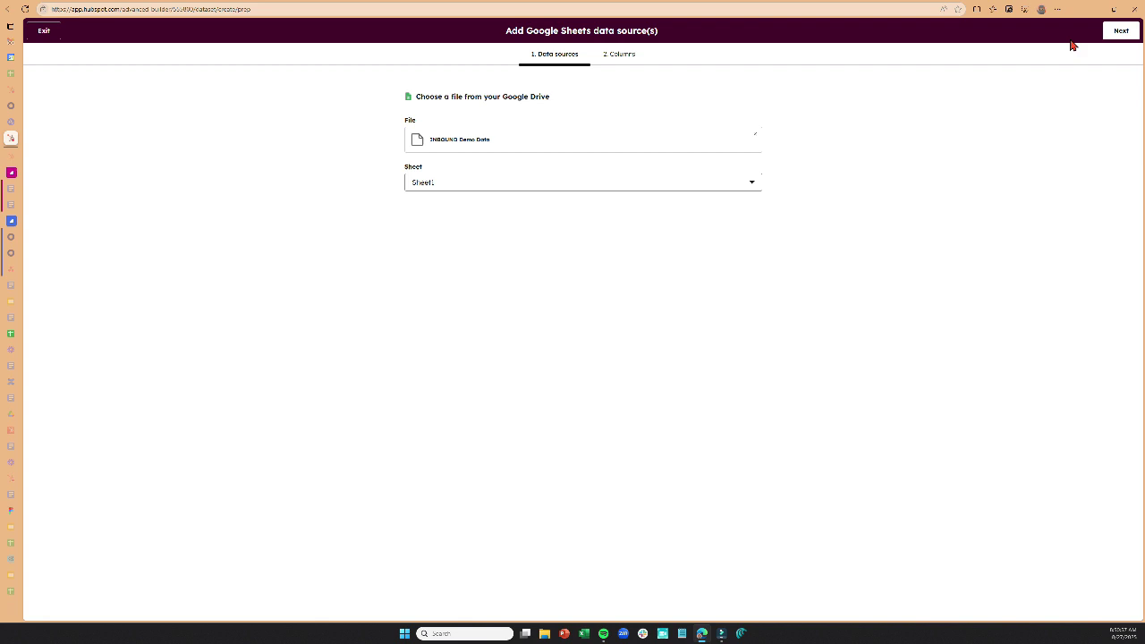
Use the First Name row as headers, keep Email Address as Text, and add the source.
click(1129, 33)
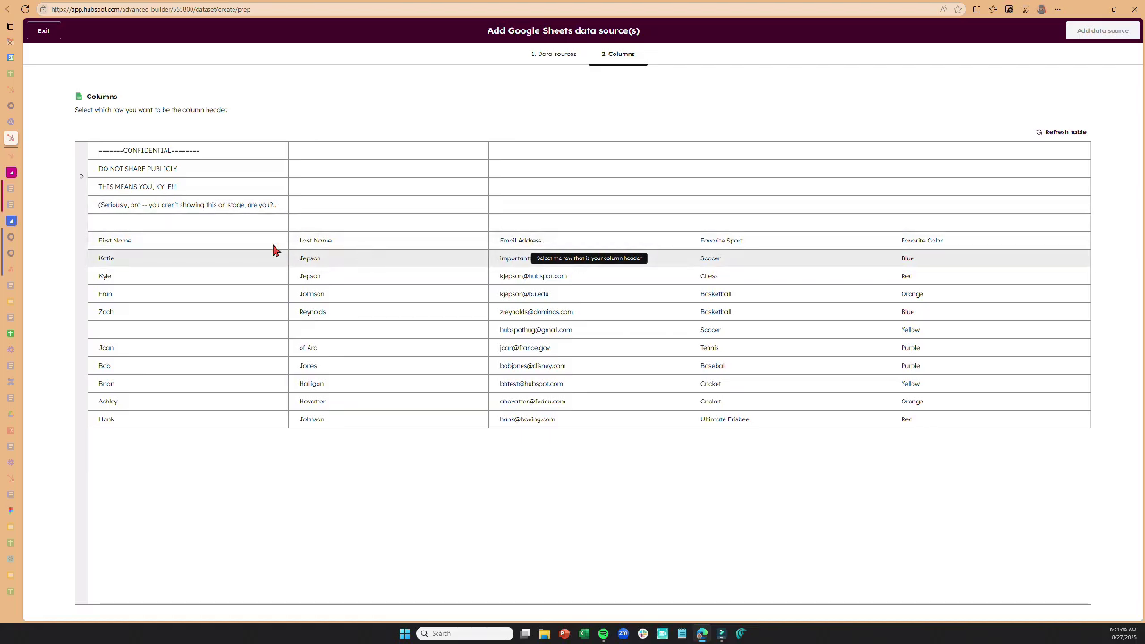
click(600, 246)
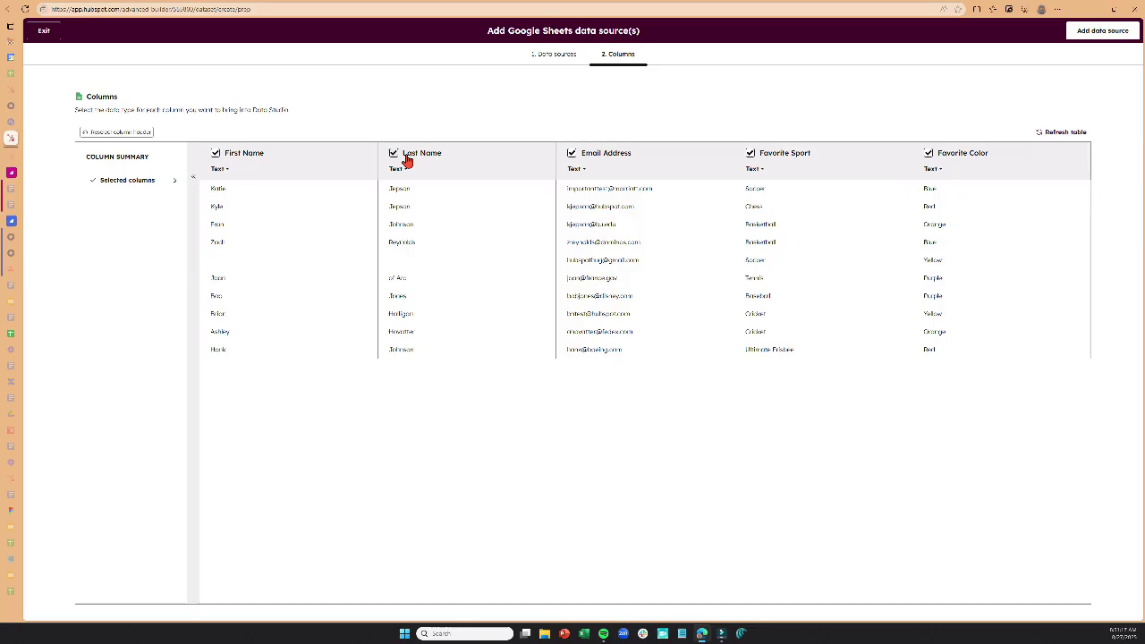
click(576, 170)
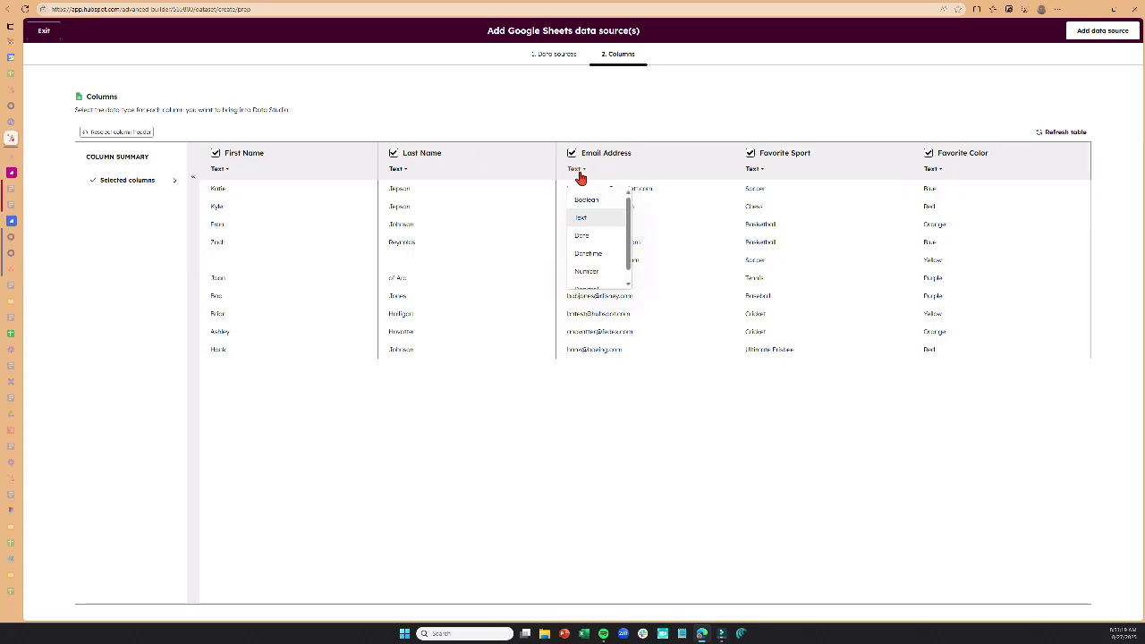
click(579, 175)
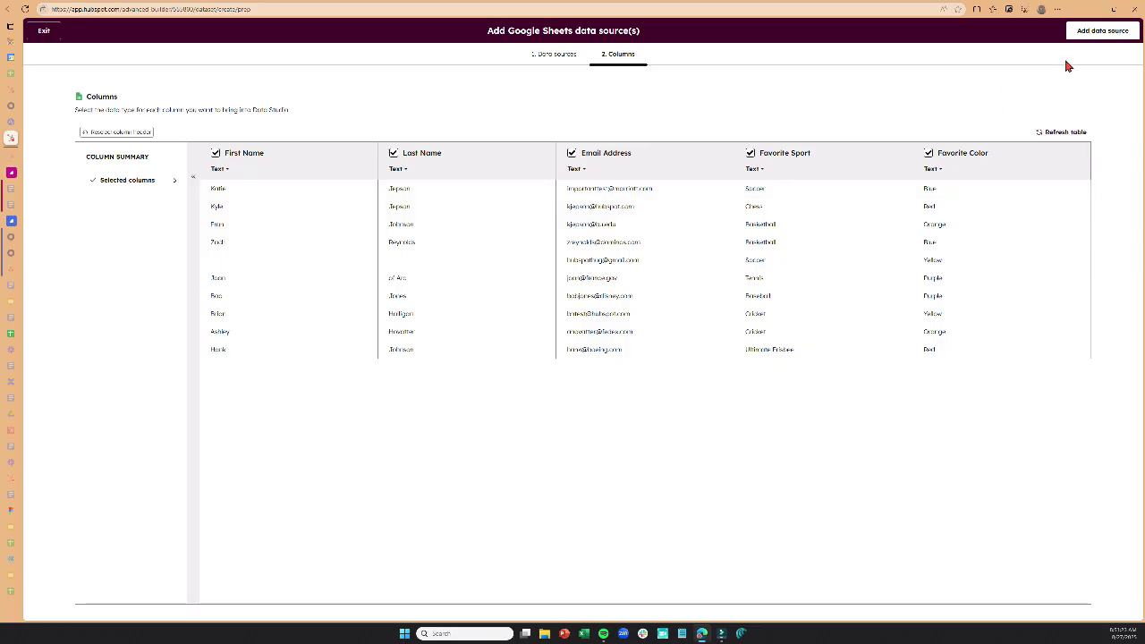
click(1102, 32)
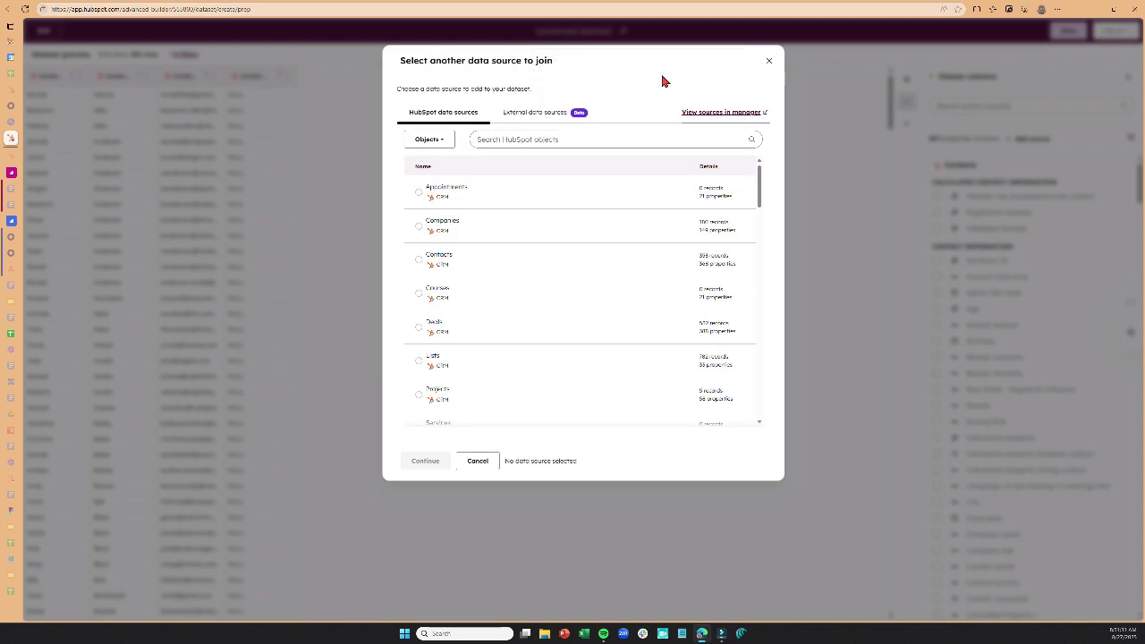
Pick the INBOUND Demo Data sheet to join and keep the Left join type.
click(543, 114)
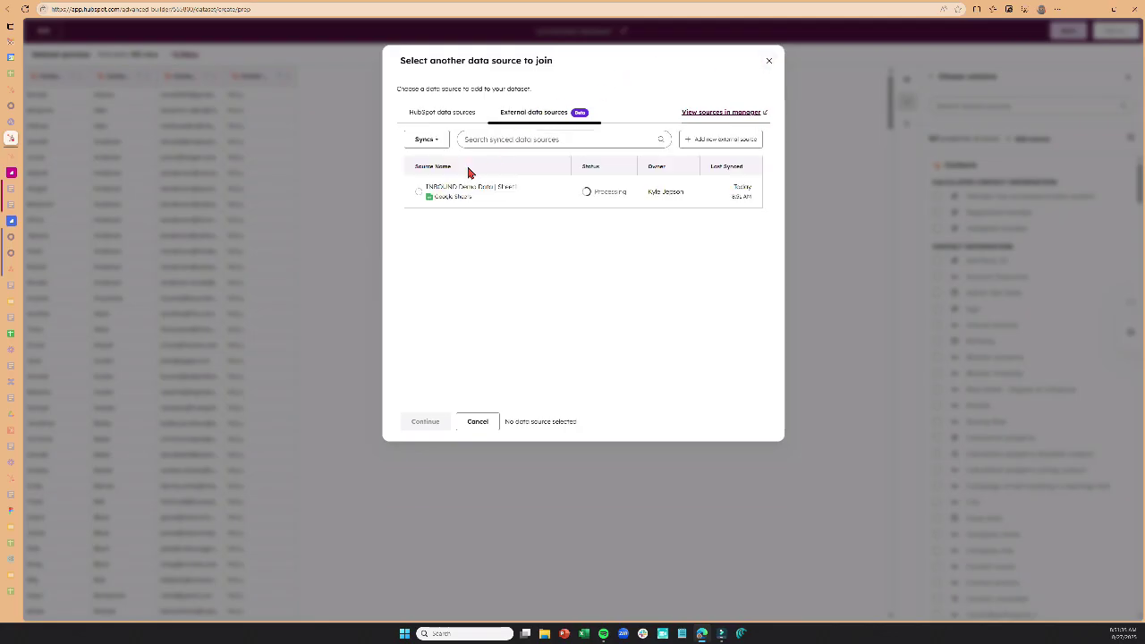
click(420, 193)
click(436, 426)
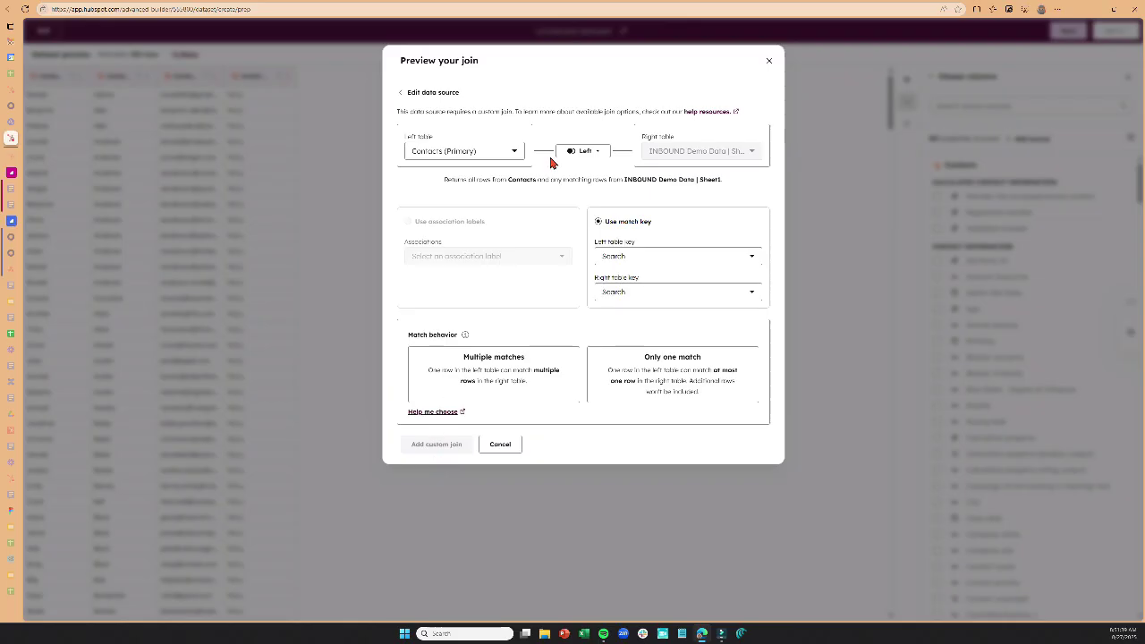
click(597, 154)
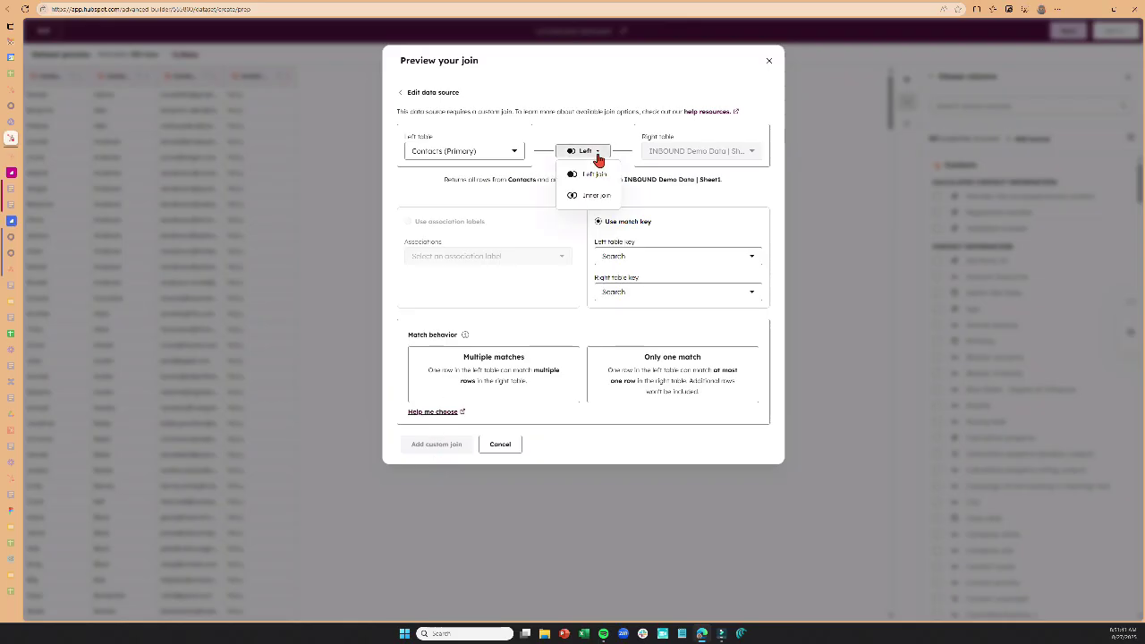
click(597, 157)
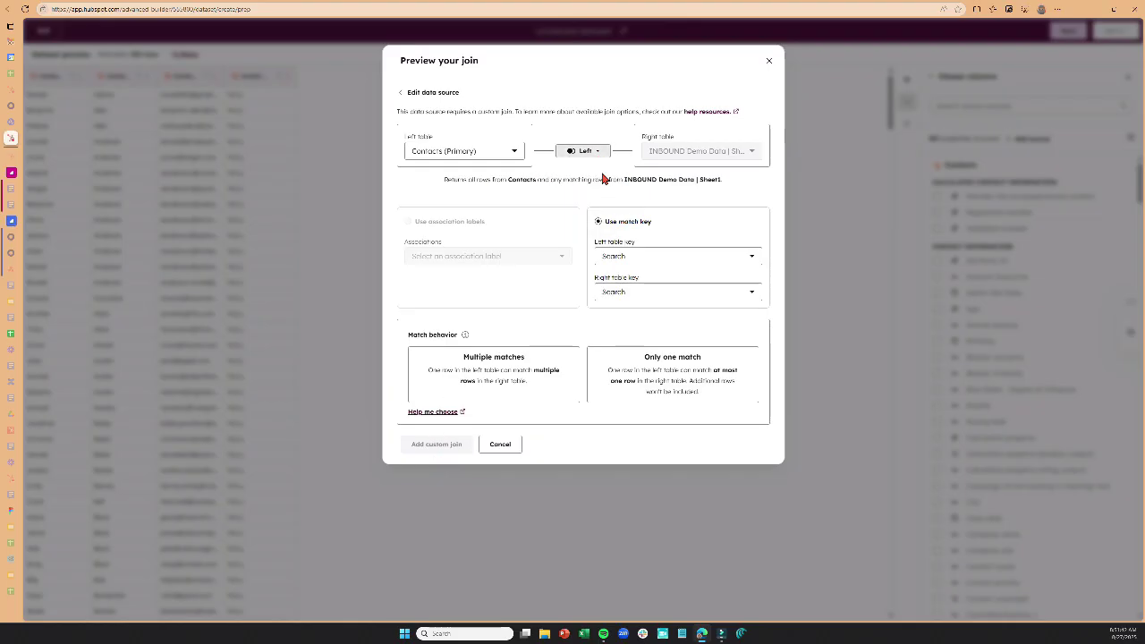
Match Contacts' Email to the sheet's Email Address, only one match, and add the join.
click(663, 258)
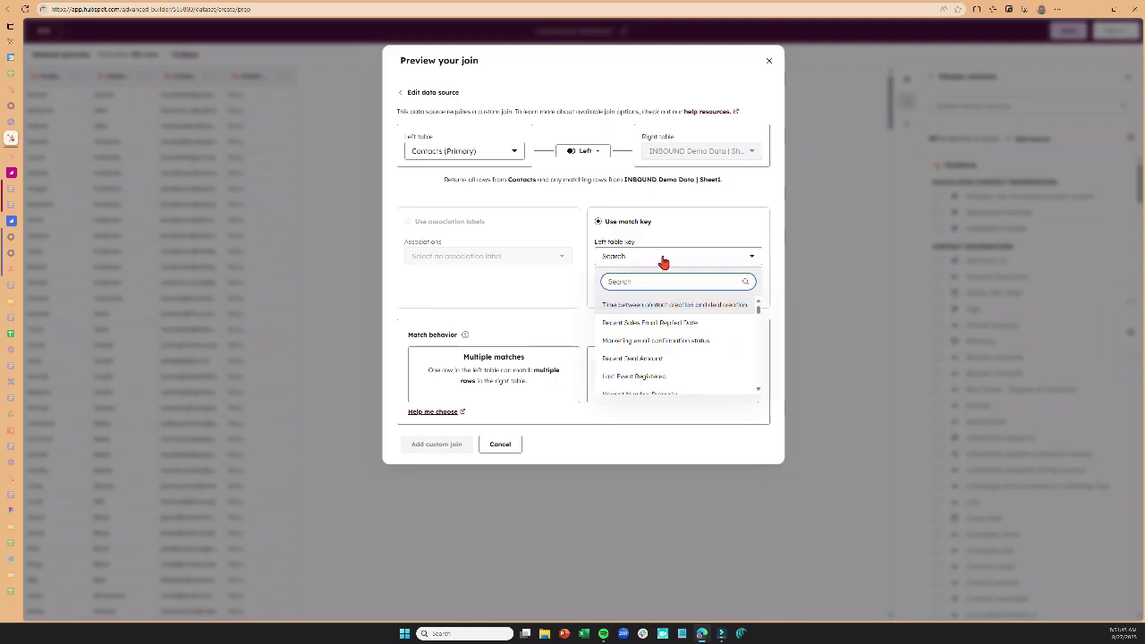
text(email)
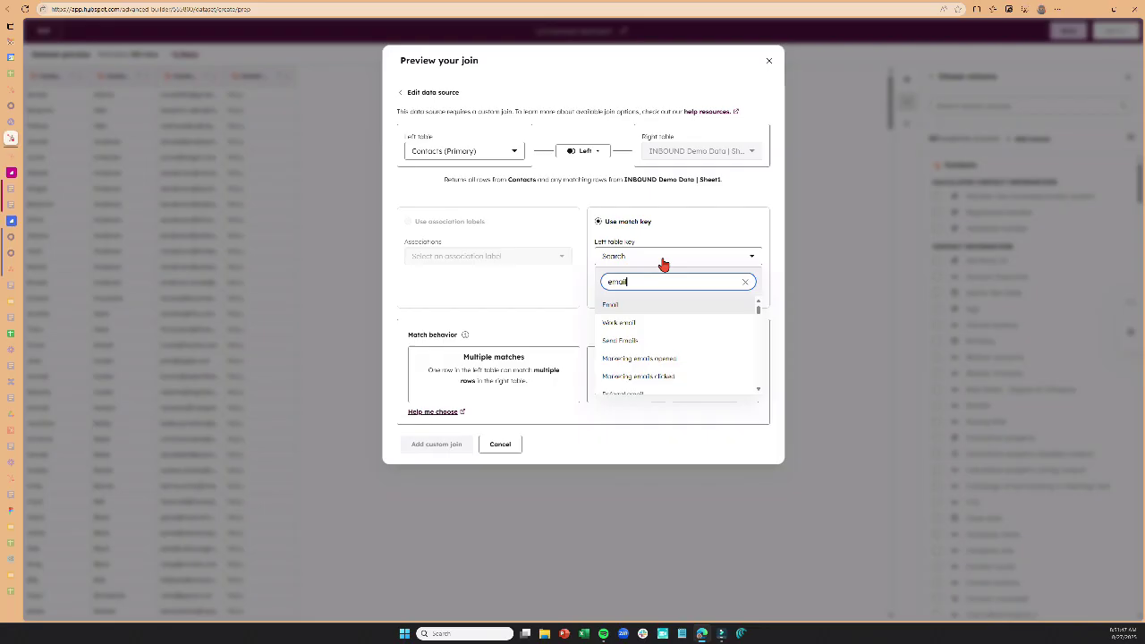
click(667, 305)
click(673, 296)
text(email)
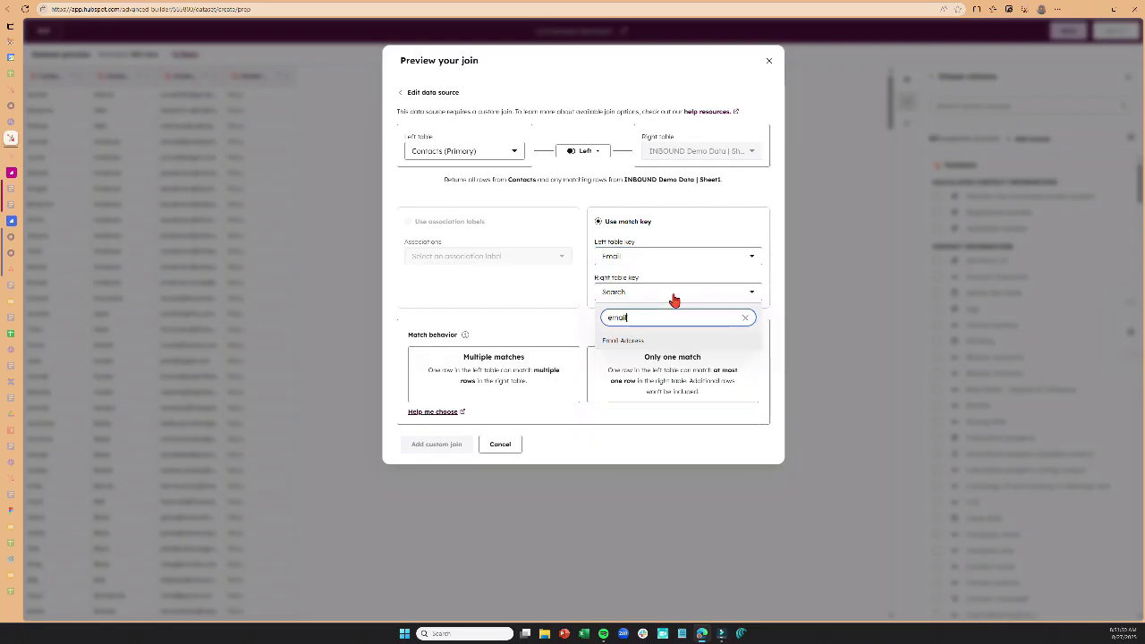
click(658, 340)
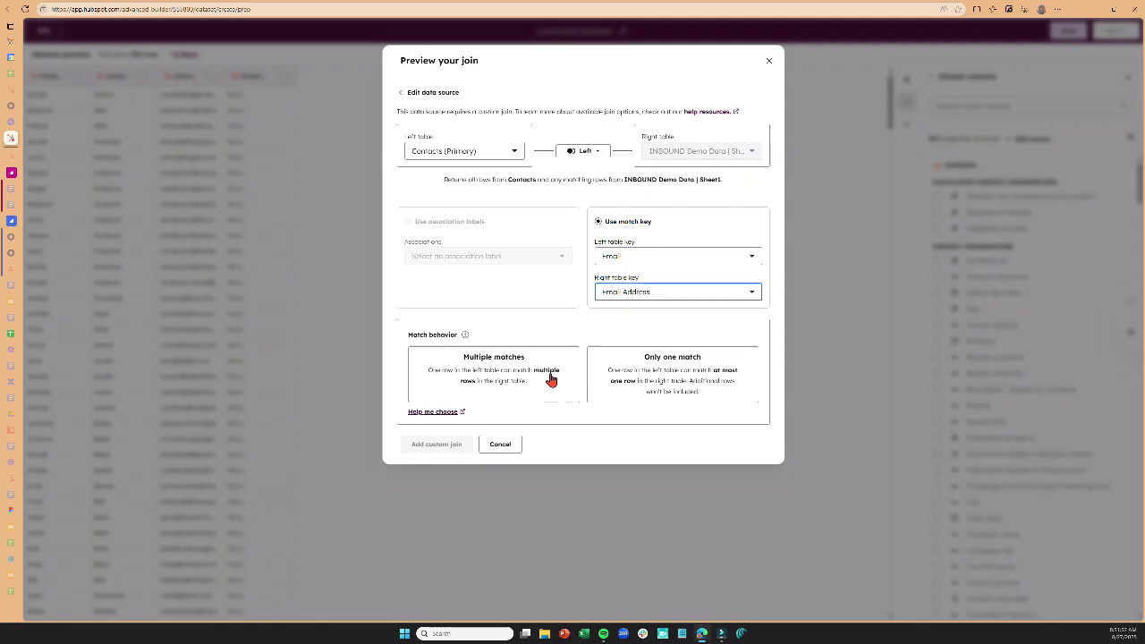
click(619, 379)
click(429, 454)
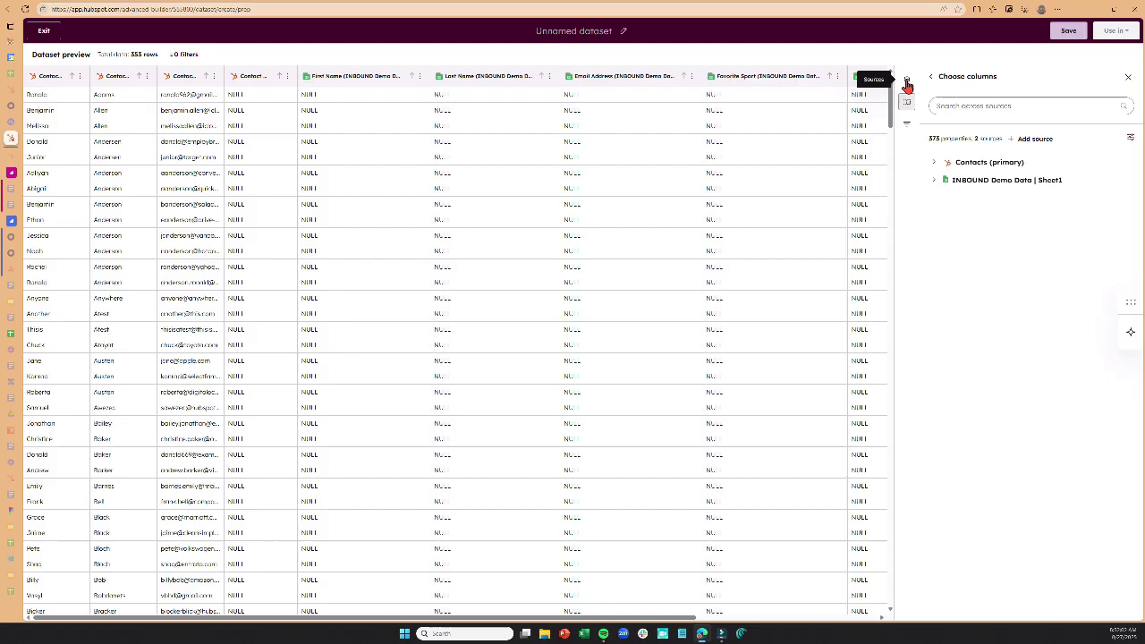
Show the Columns panel and scroll the preview to review the joined Contacts and sheet columns.
click(907, 125)
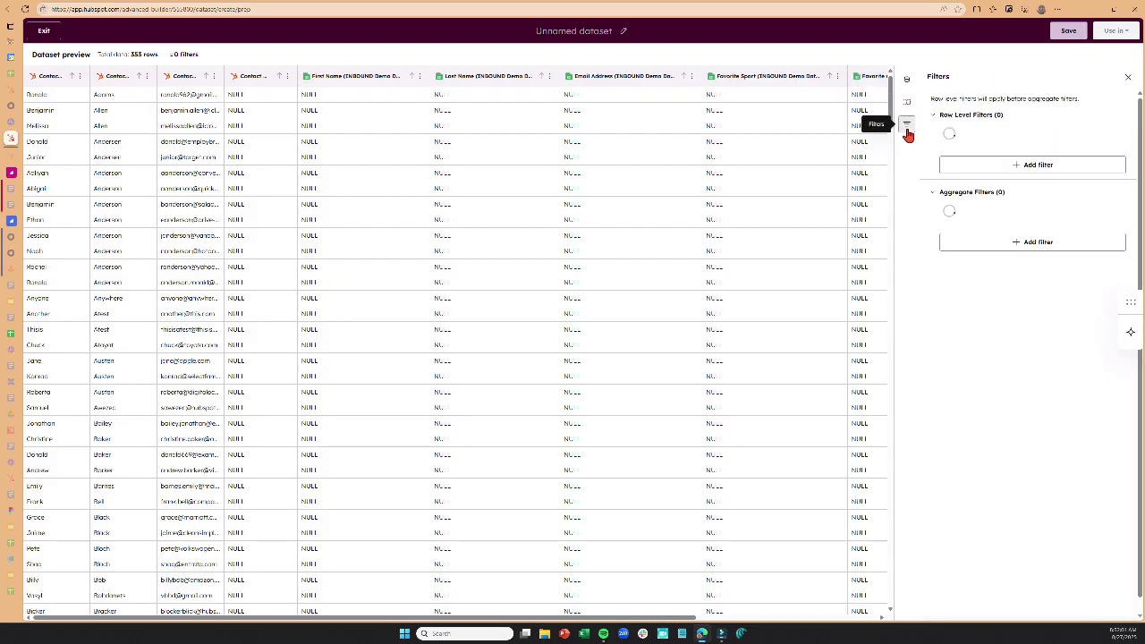
click(907, 103)
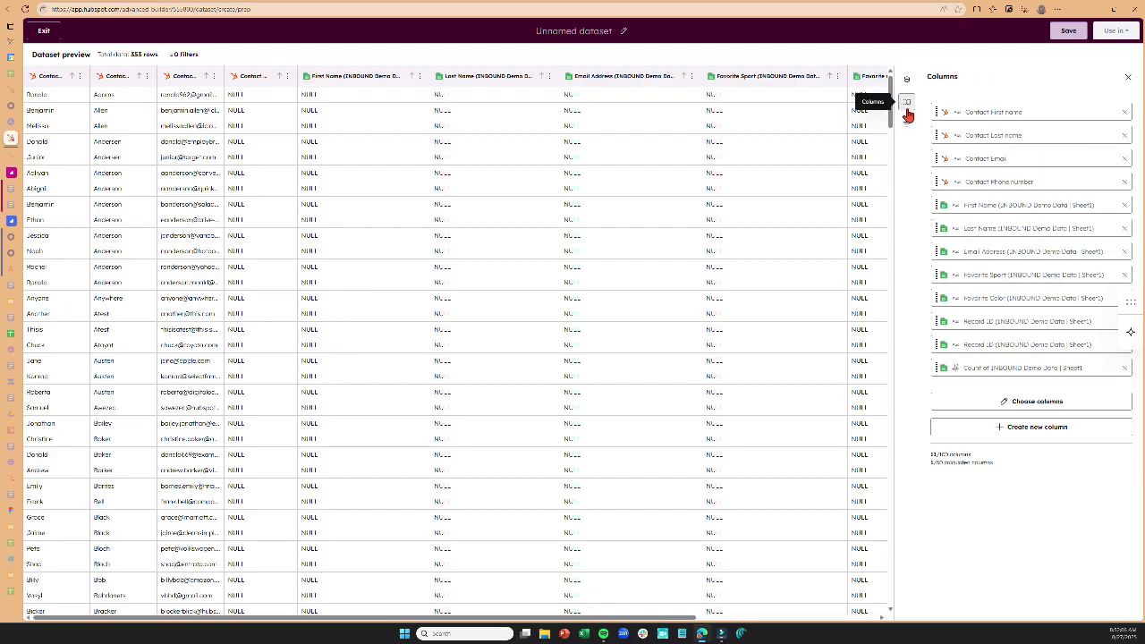
scroll(697, 291, right, 2)
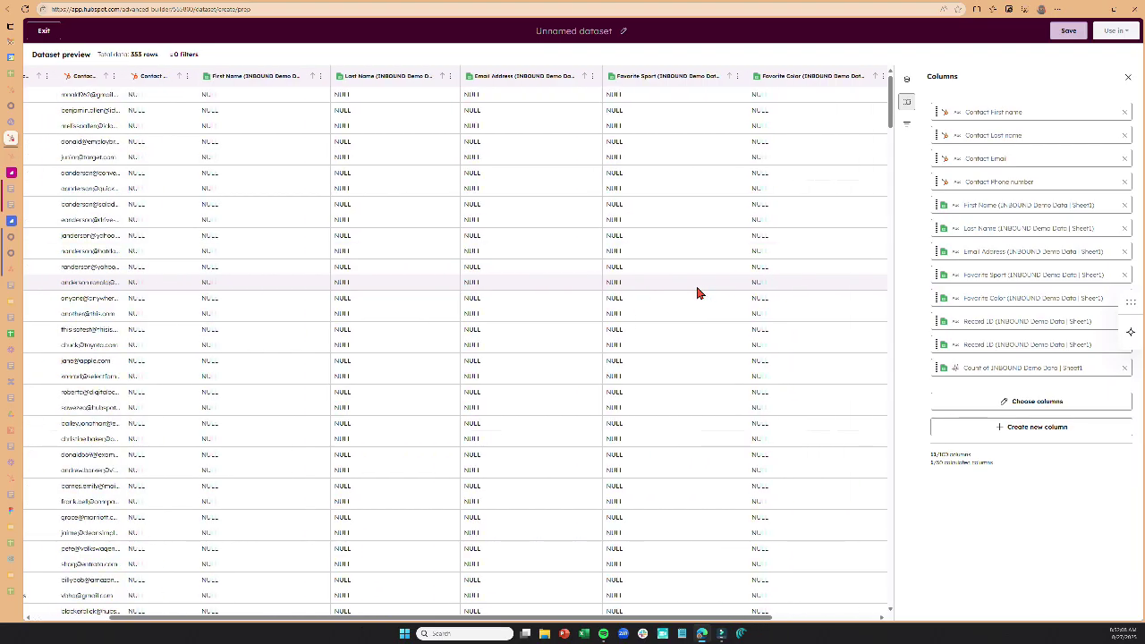
scroll(699, 293, left, 2)
scroll(700, 289, right, 5)
scroll(701, 289, left, 5)
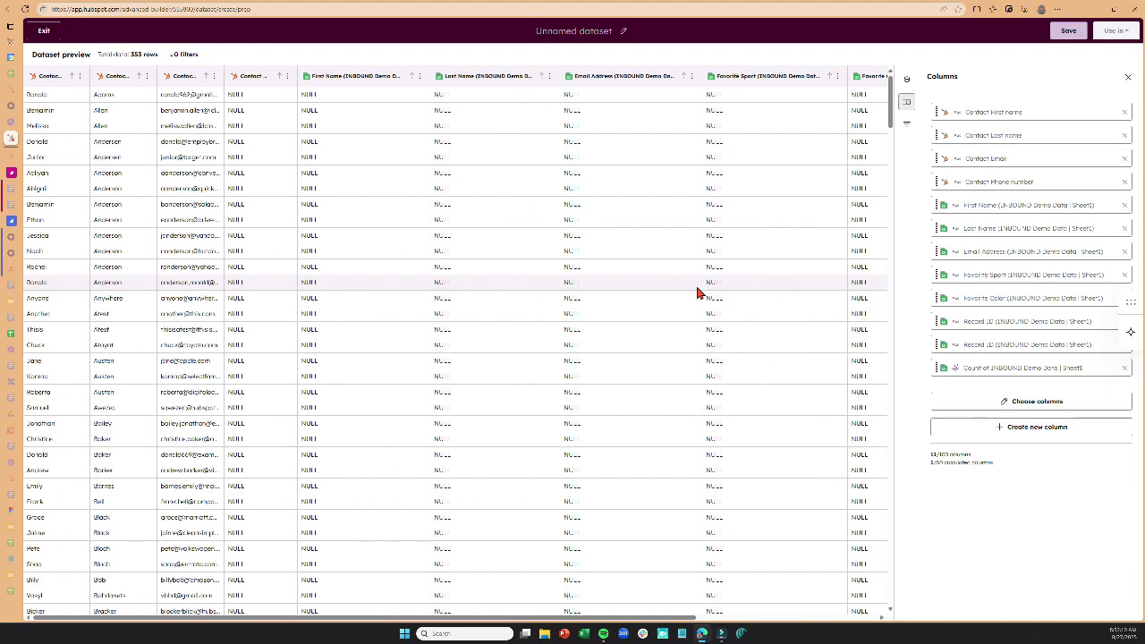
Rename the Unnamed dataset to 'Amazing' and confirm the save.
click(563, 34)
key(ctrl+a)
text(Amazing)
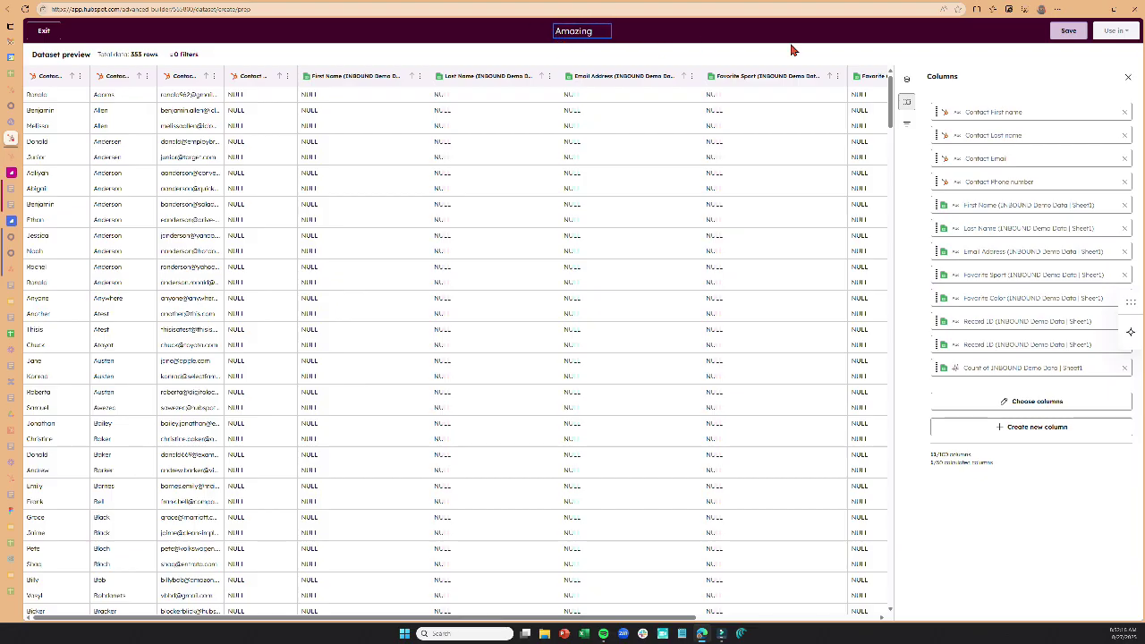
click(1069, 32)
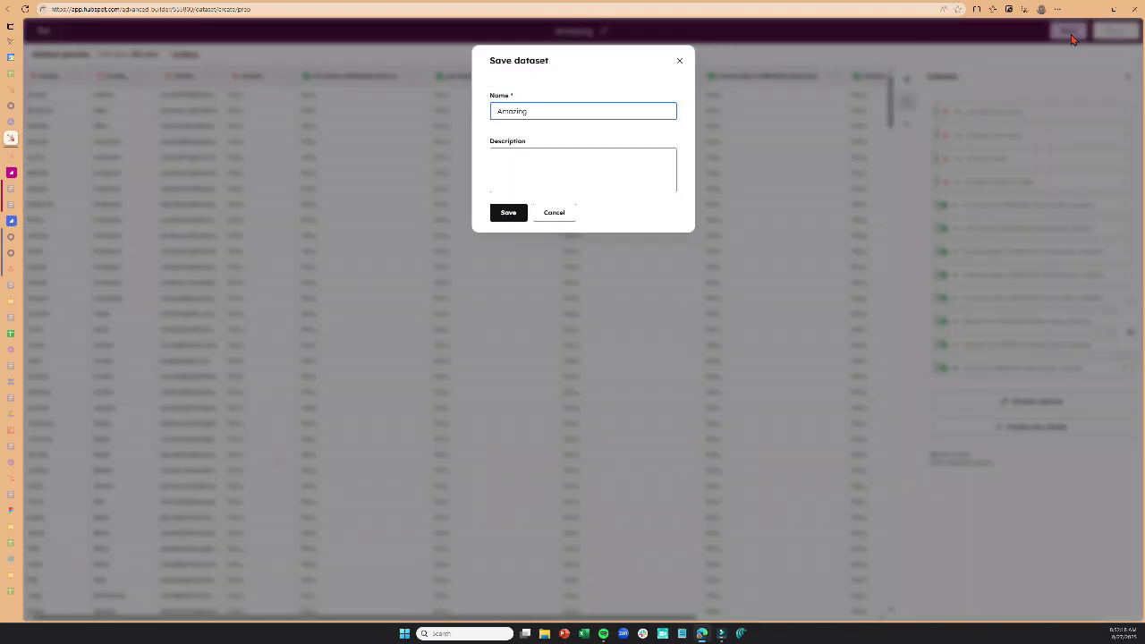
click(512, 209)
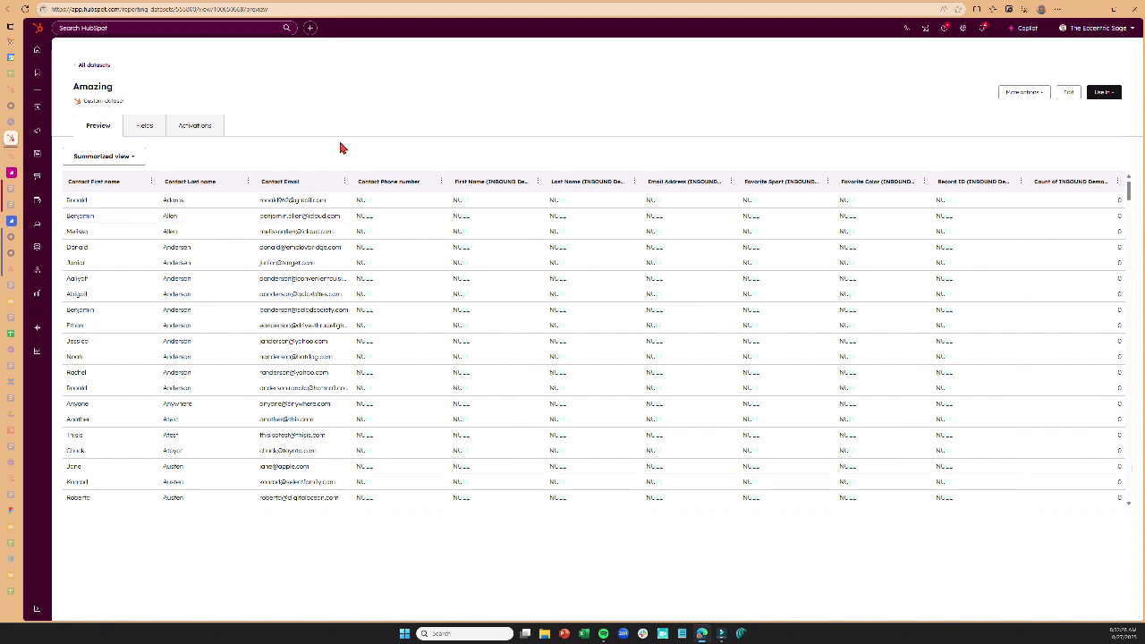
On the Amazing dataset's Activations tab, bring up the Use in options.
click(210, 130)
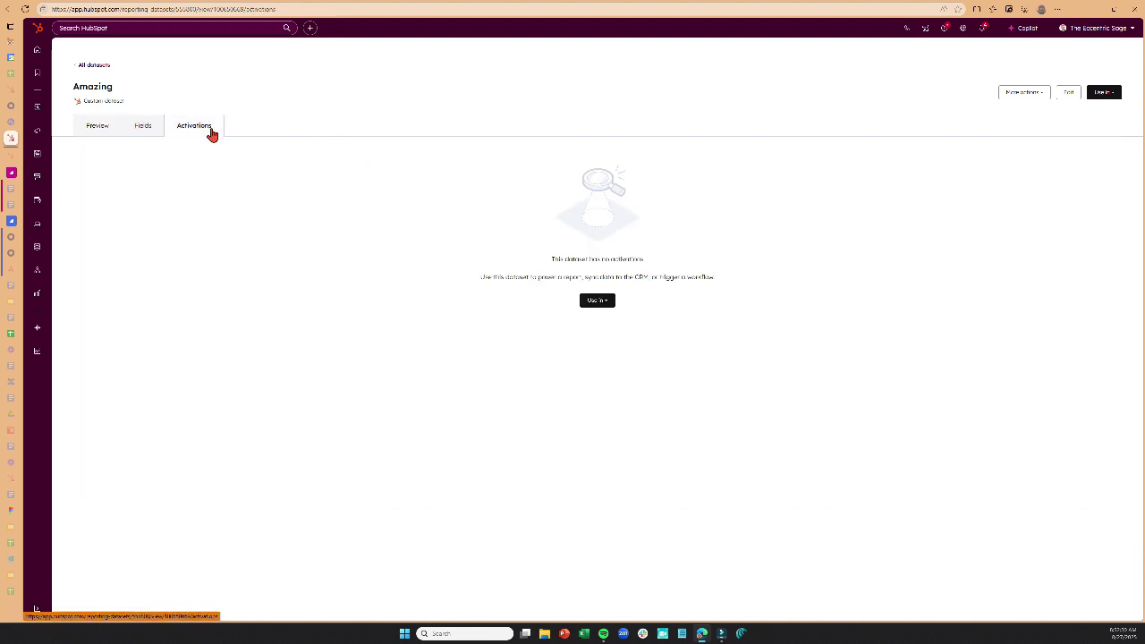
click(599, 302)
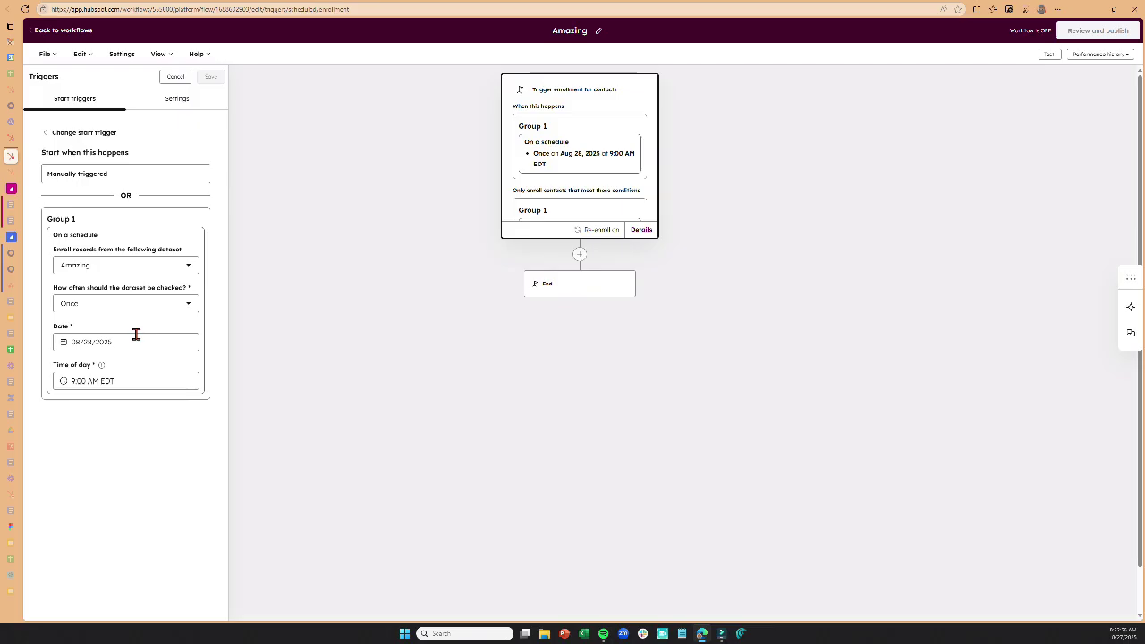
Add a One property Branch after the trigger, drawing properties from the Enrolled dataset.
click(581, 259)
click(114, 221)
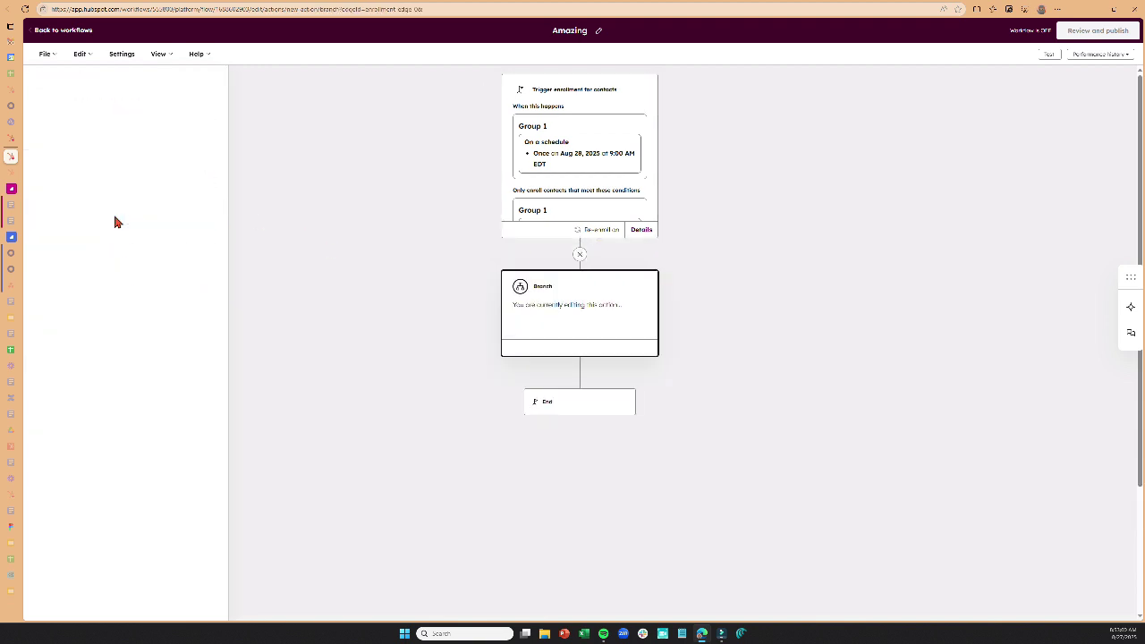
click(143, 153)
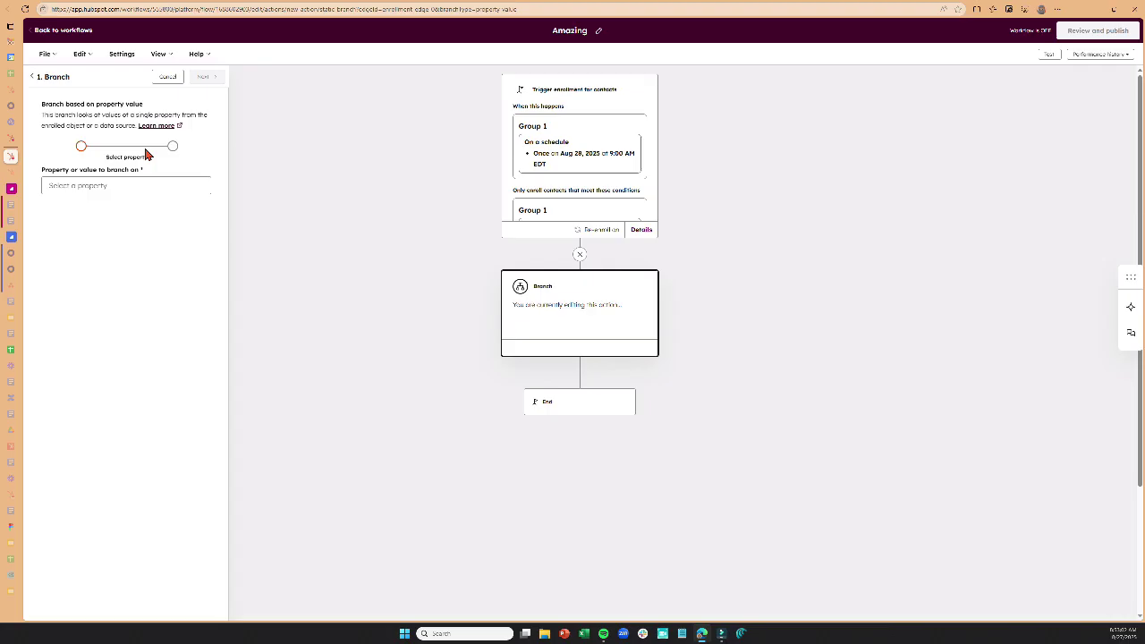
click(154, 187)
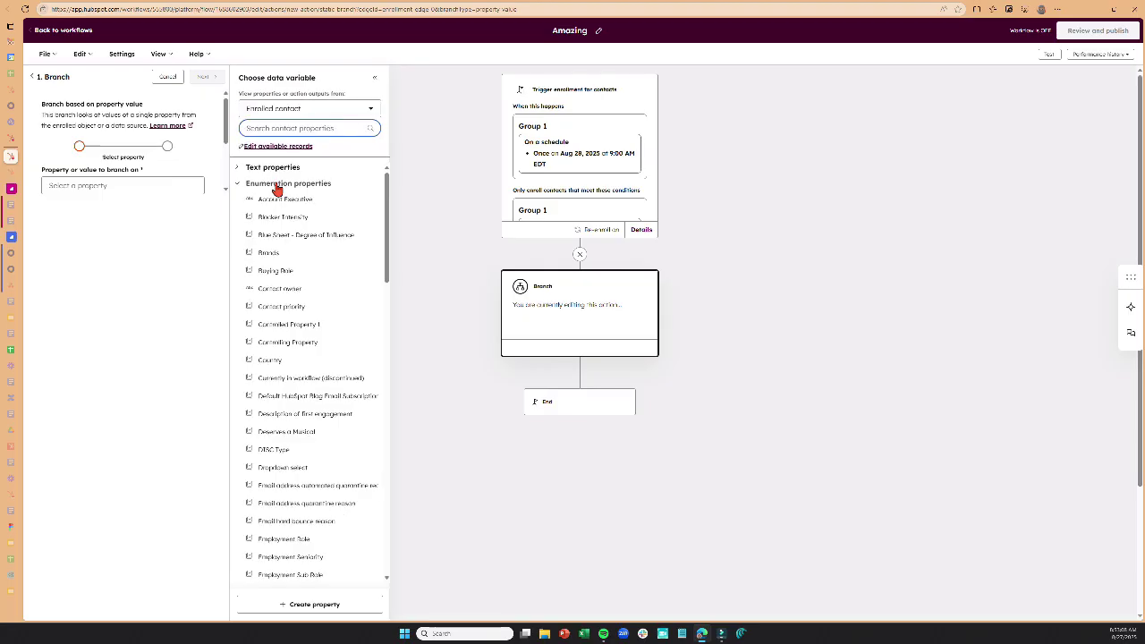
click(332, 113)
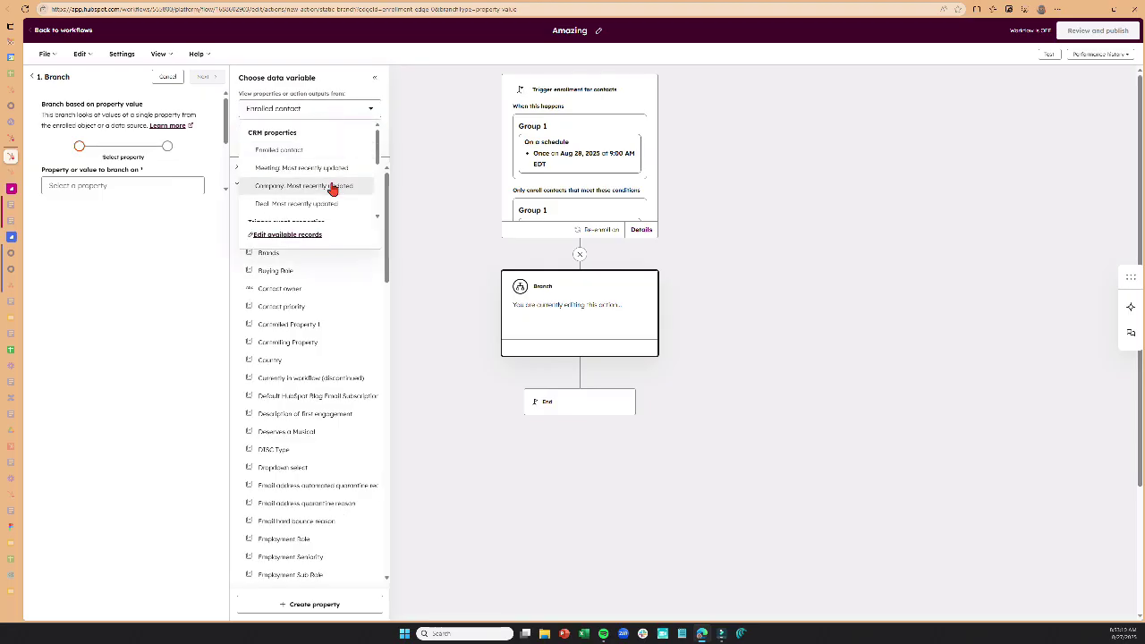
scroll(331, 184, down, 2)
click(288, 211)
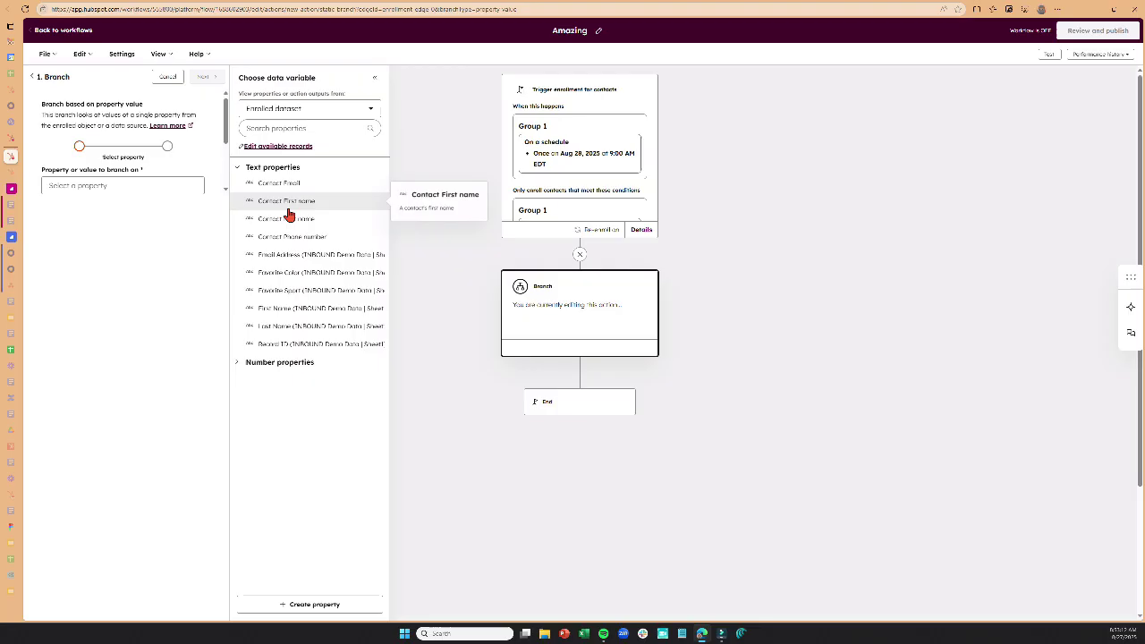